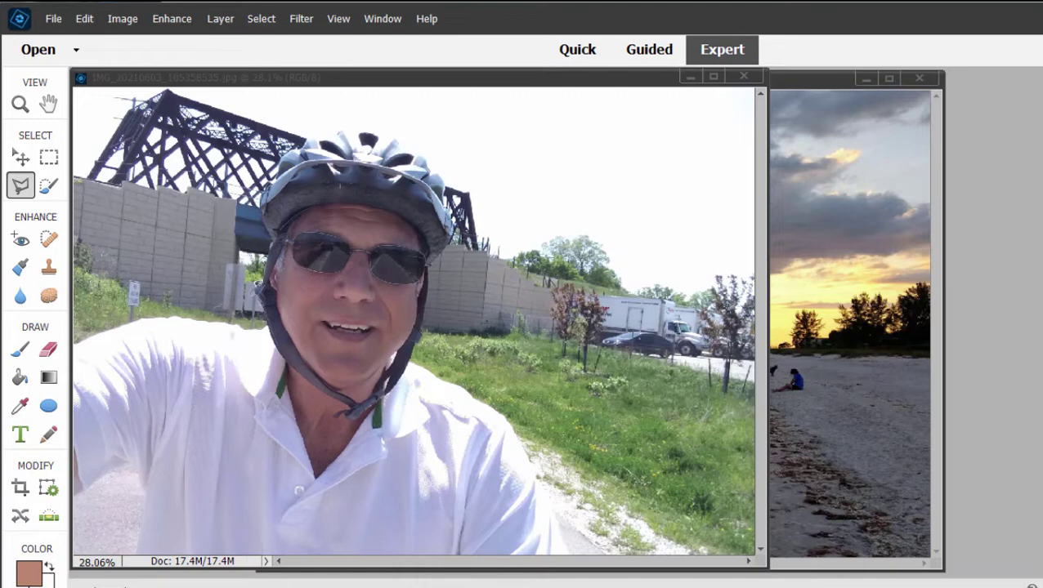
Step: Select the man with Select > Subject, then add the shirt edge with the Lasso
click(264, 20)
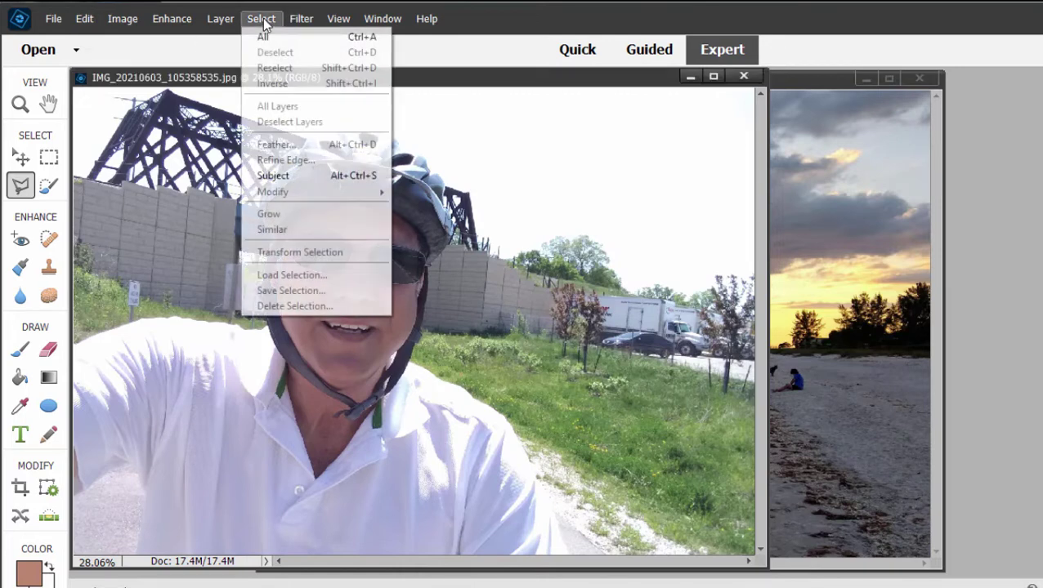
click(280, 177)
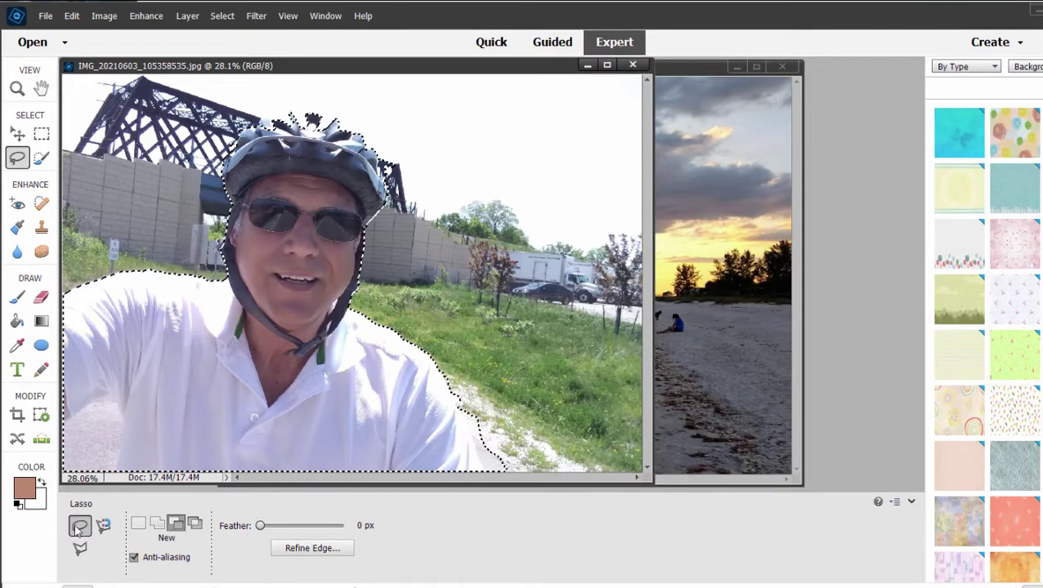
click(79, 529)
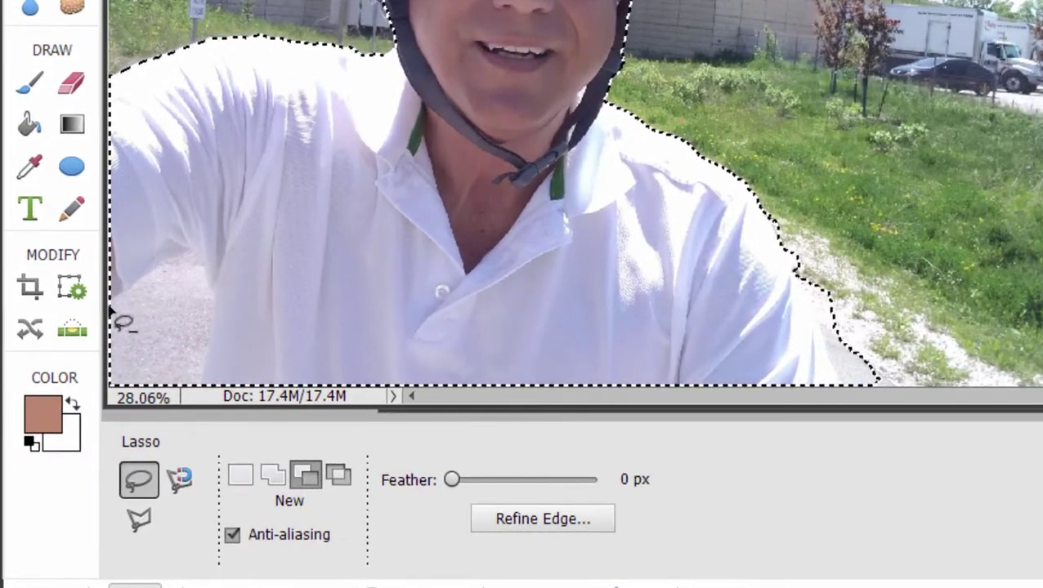
mouse_move(109, 309)
mouse_down()
mouse_move(161, 274)
mouse_move(195, 272)
mouse_move(209, 292)
mouse_move(193, 415)
mouse_move(132, 414)
mouse_move(105, 352)
mouse_move(123, 317)
mouse_move(123, 328)
mouse_up()
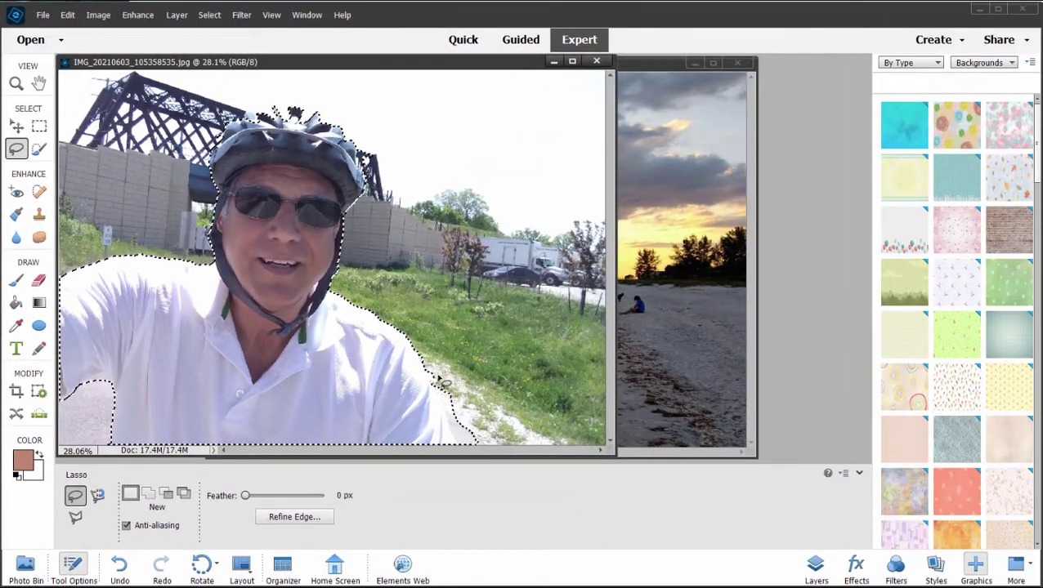
Step: Subtract the background at the shirt's lower edge and the stray sky above the helmet
key(alt)
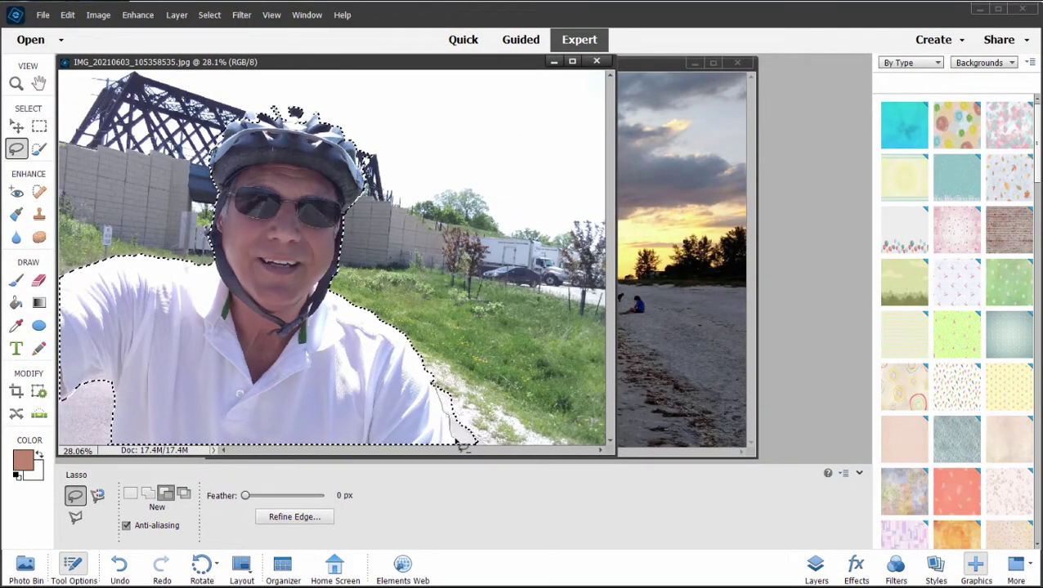
drag(446, 378, 459, 447)
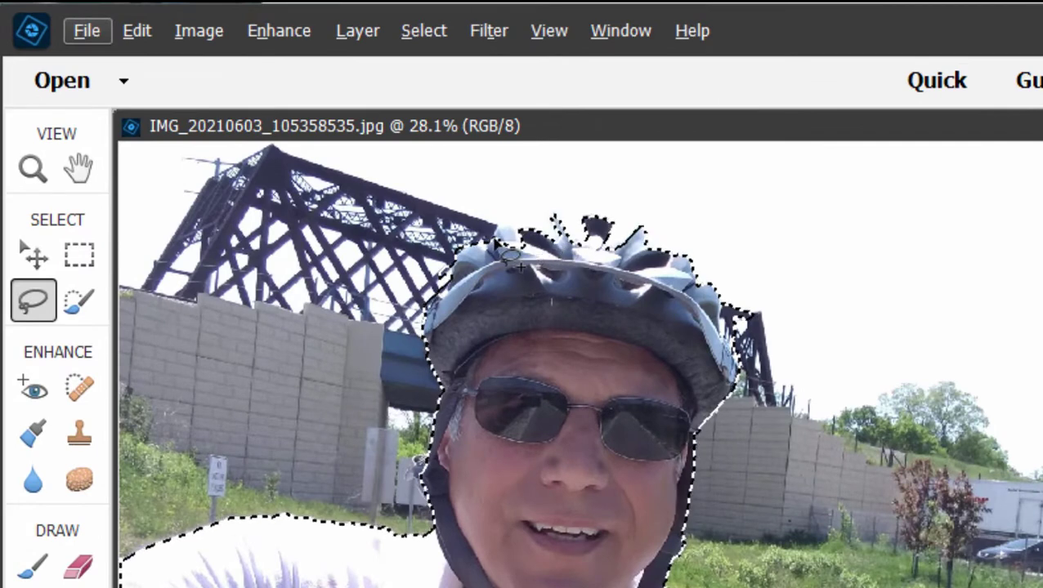
mouse_move(507, 227)
mouse_down()
mouse_move(540, 212)
mouse_move(589, 209)
mouse_move(691, 260)
mouse_move(705, 301)
mouse_move(640, 300)
mouse_move(491, 271)
mouse_up()
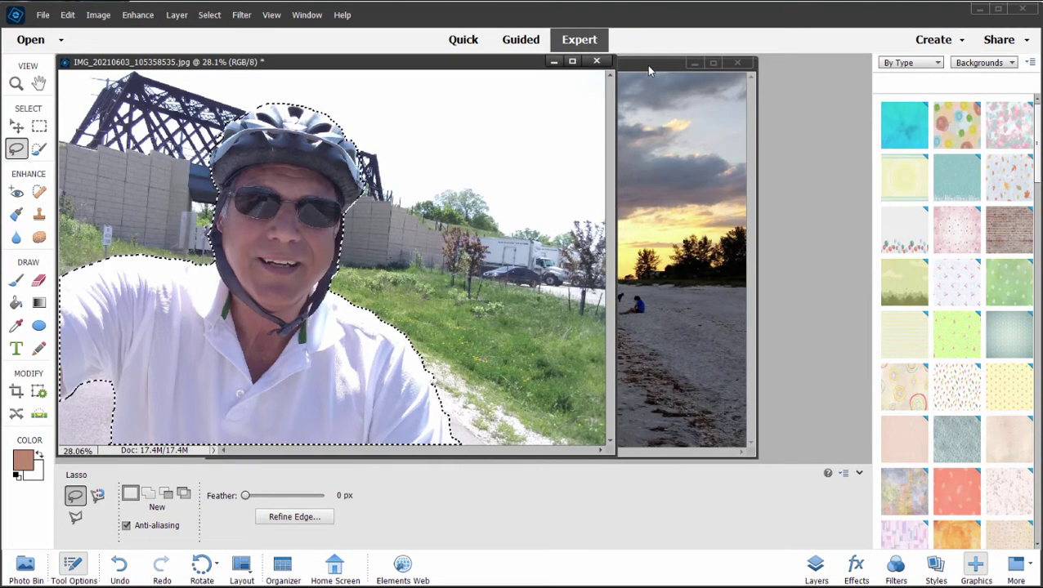
Step: Paste the cut-out man from the selfie into the beach photo
click(646, 66)
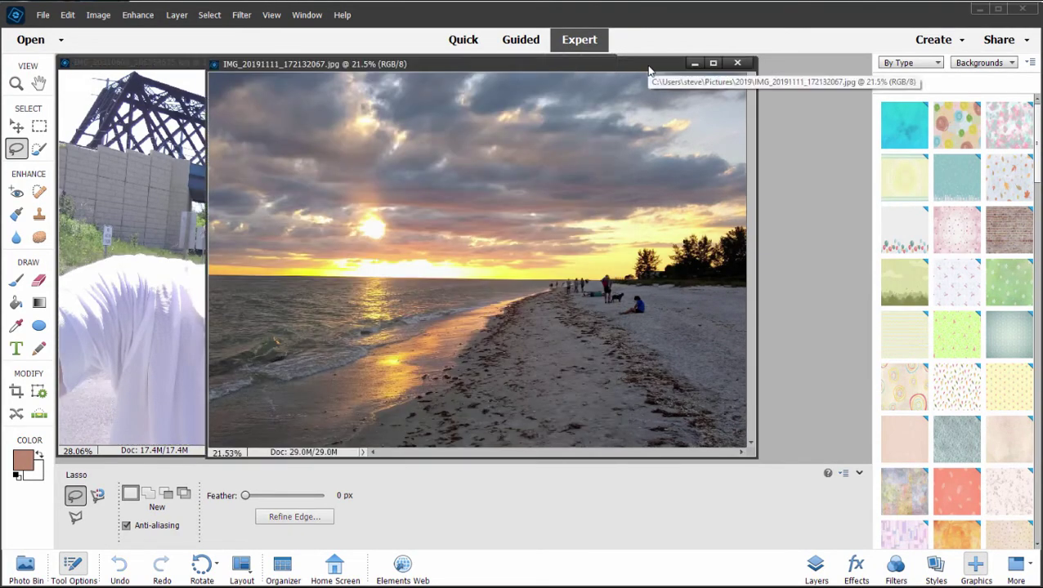
click(166, 66)
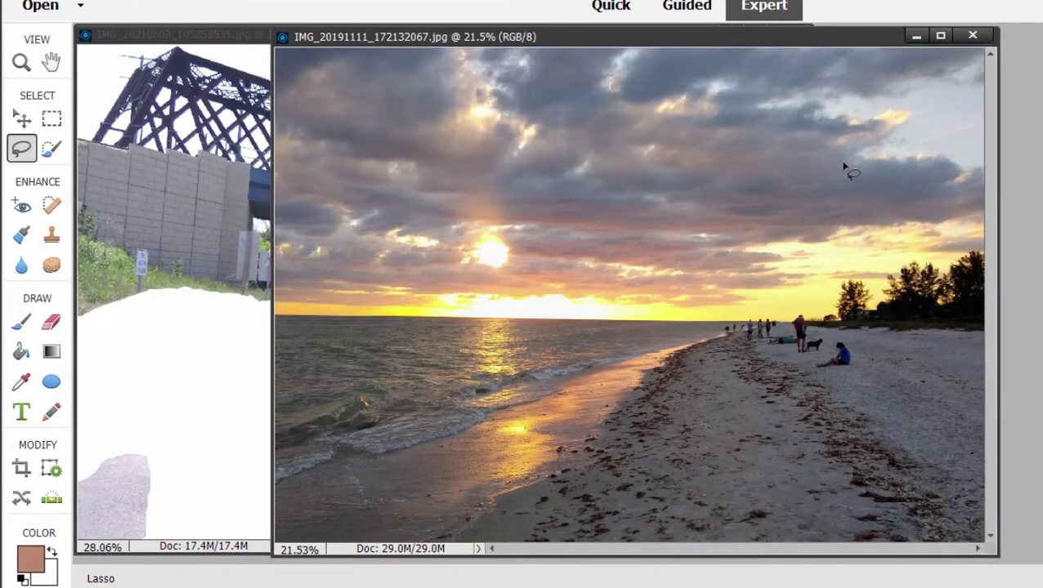
key(ctrl+v)
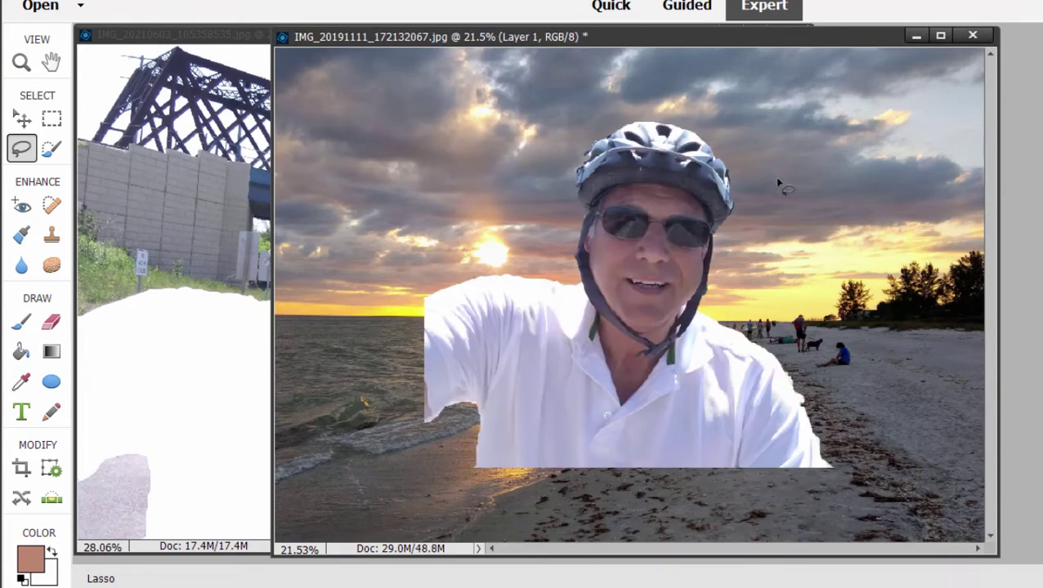
Step: Move the man left and down in the beach scene and enlarge him by a corner
click(23, 119)
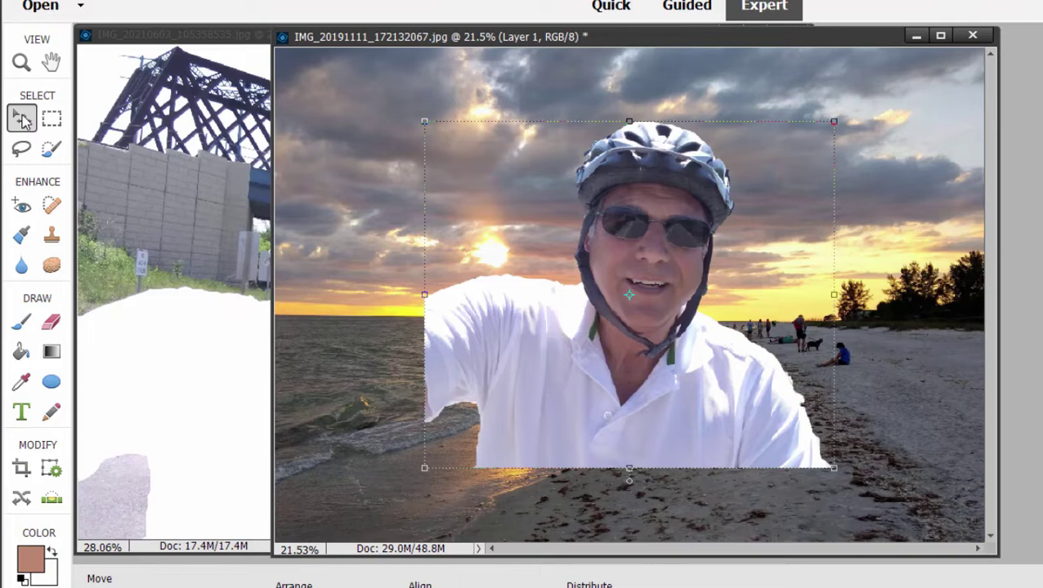
drag(658, 162, 512, 229)
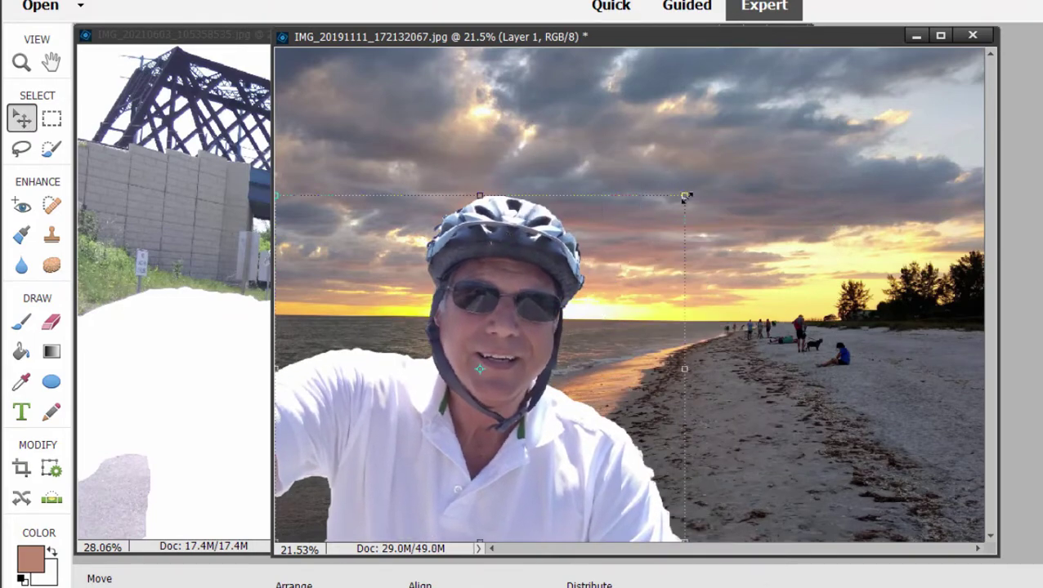
drag(685, 197, 838, 117)
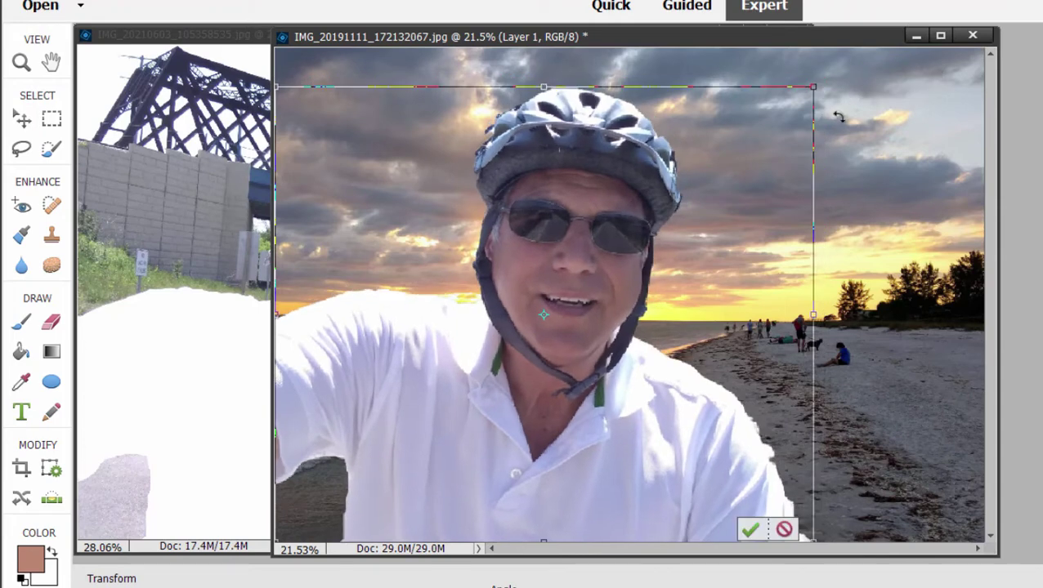
key(Return)
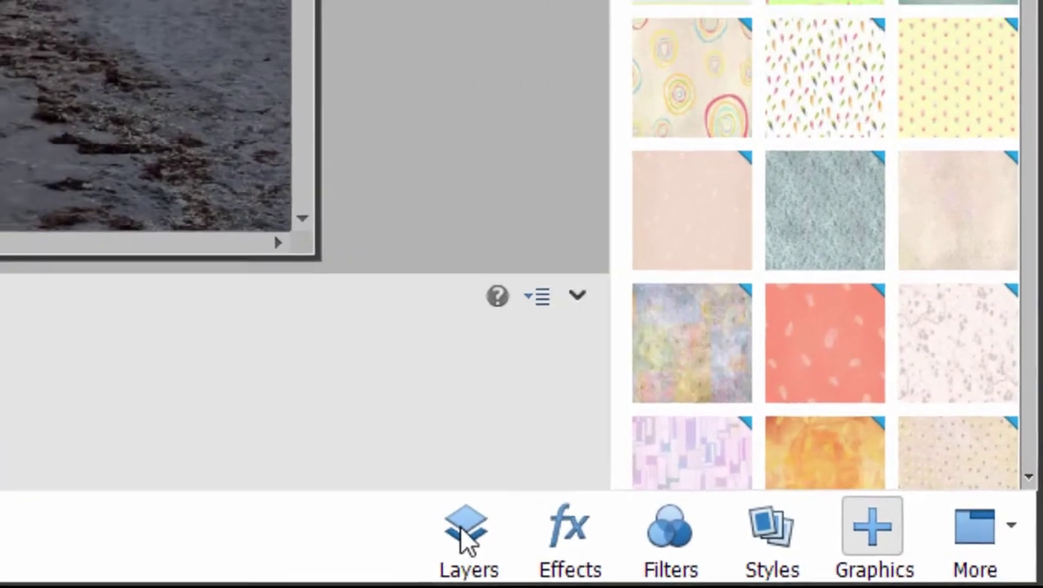
Step: Delete the pasted man's Layer 1 from the beach photo
click(414, 529)
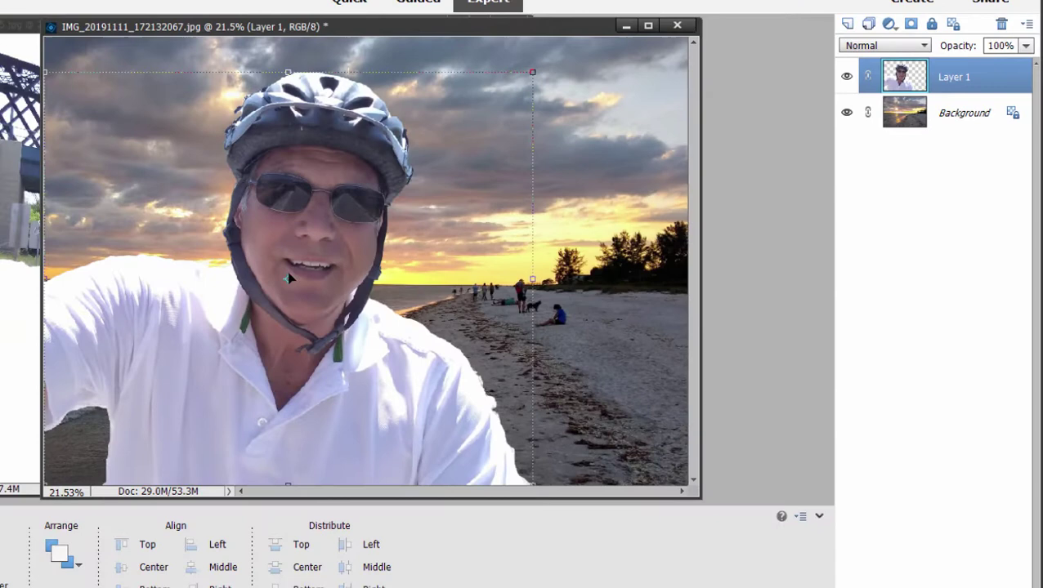
mouse_move(185, 308)
mouse_down()
mouse_move(225, 329)
mouse_move(186, 325)
mouse_up()
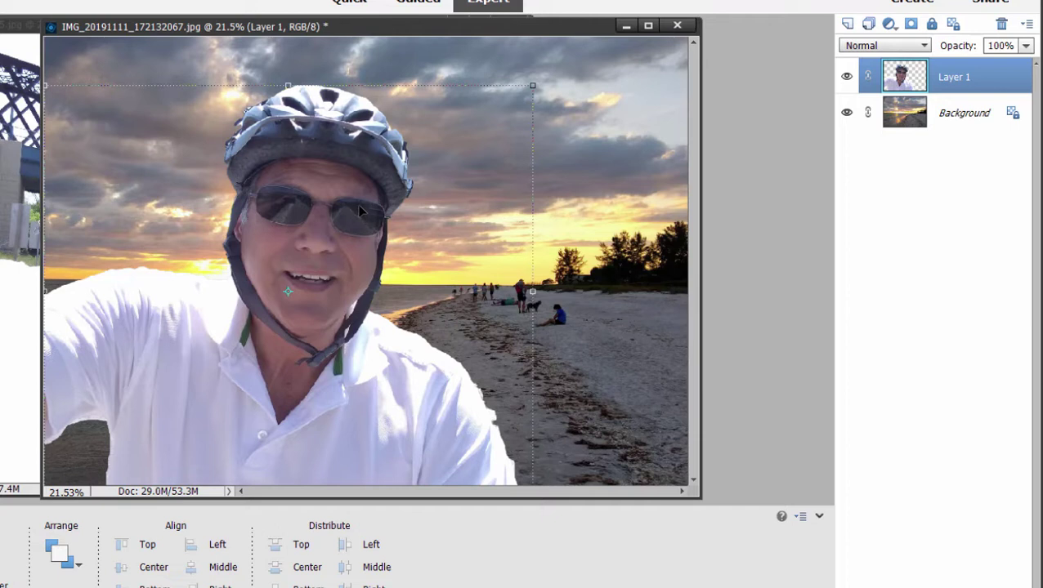
key(Delete)
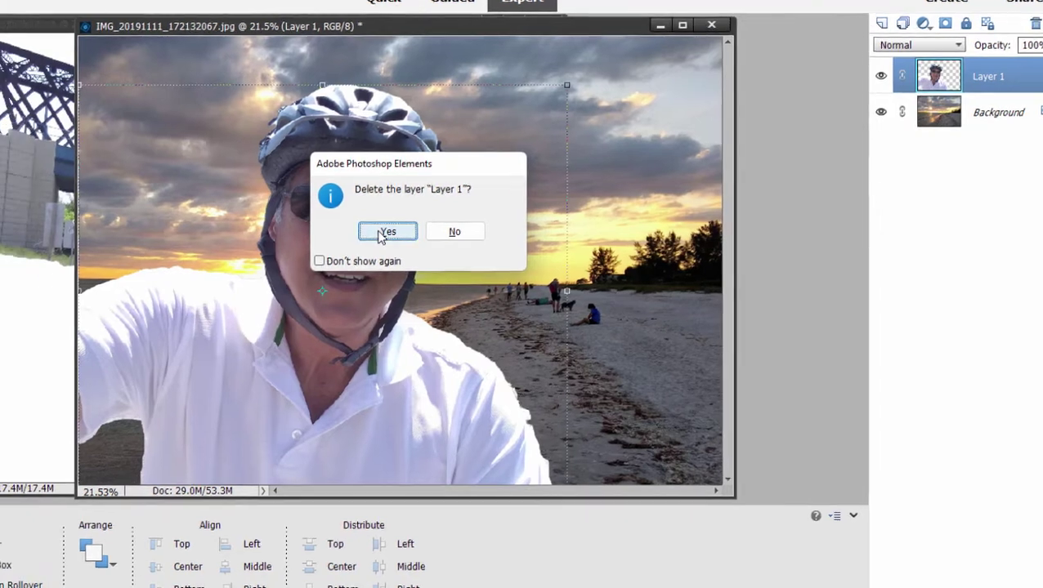
click(347, 234)
Step: Undo the cut and the selection in the selfie photo
click(204, 30)
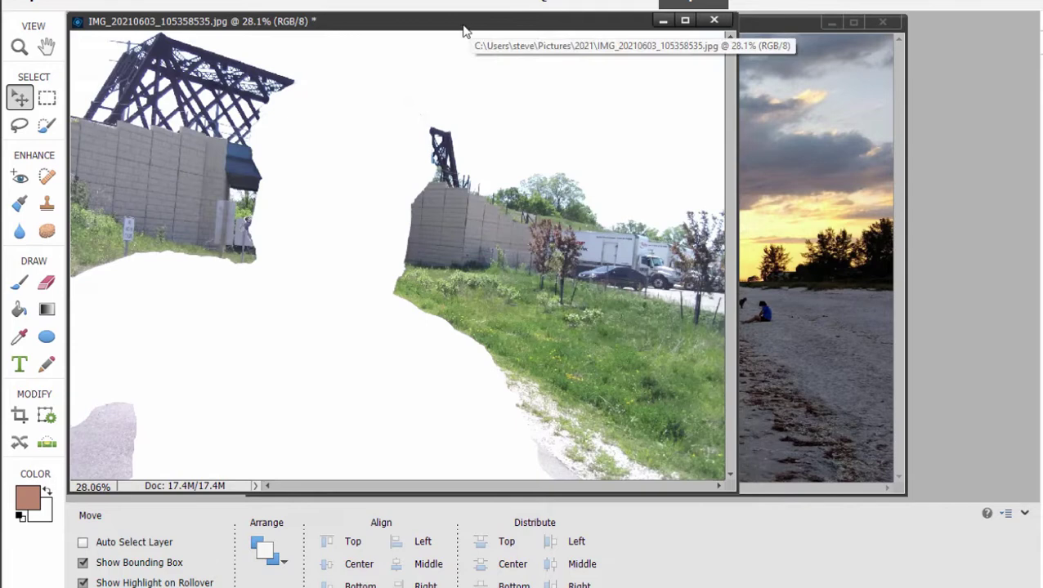
key(ctrl+z)
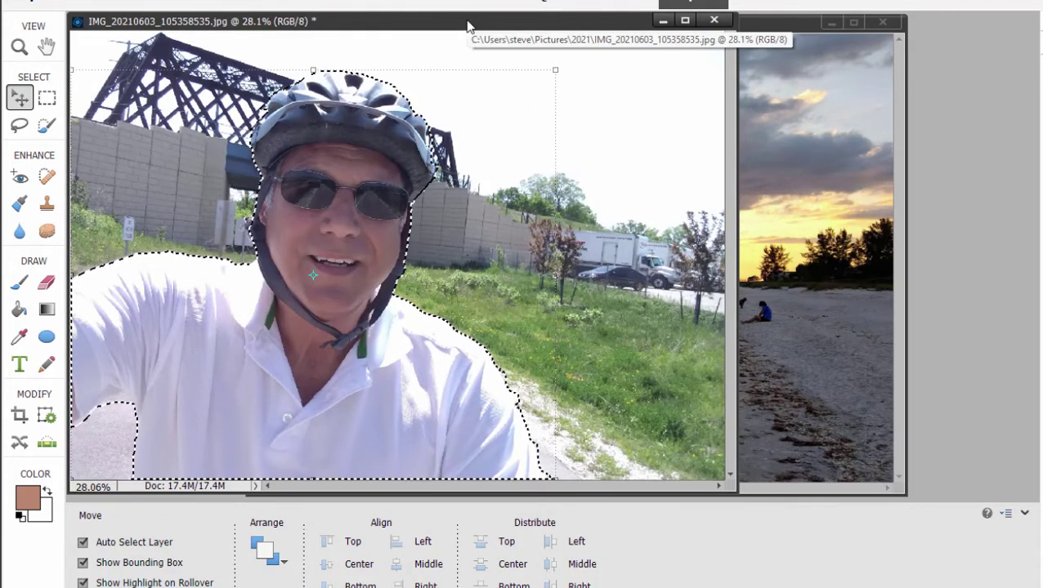
key(ctrl)
key(ctrl+z)
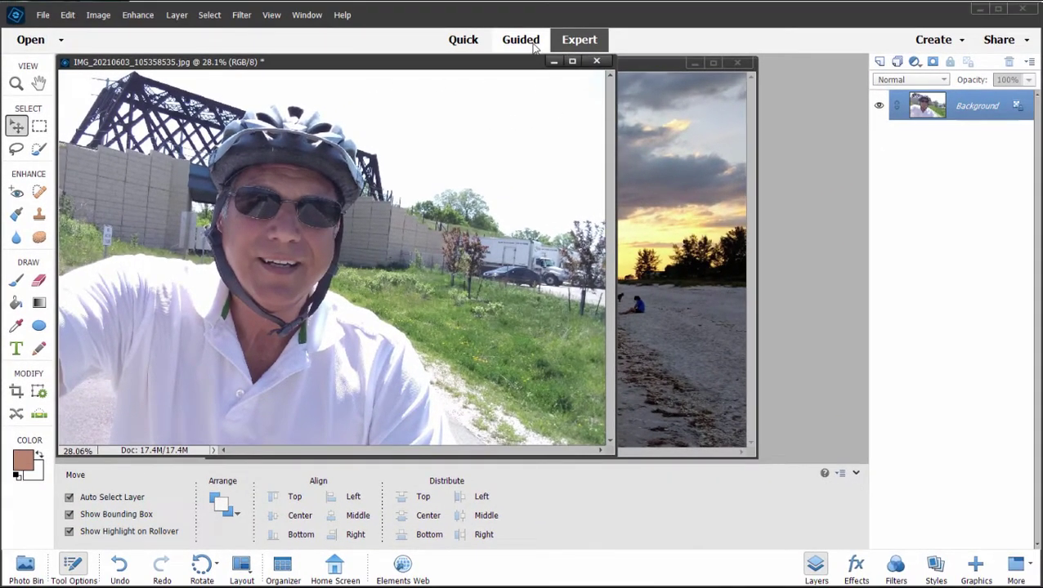
Step: Load the roadside selfie from the Photo Bin as Photomerge Compose's source photo
click(533, 45)
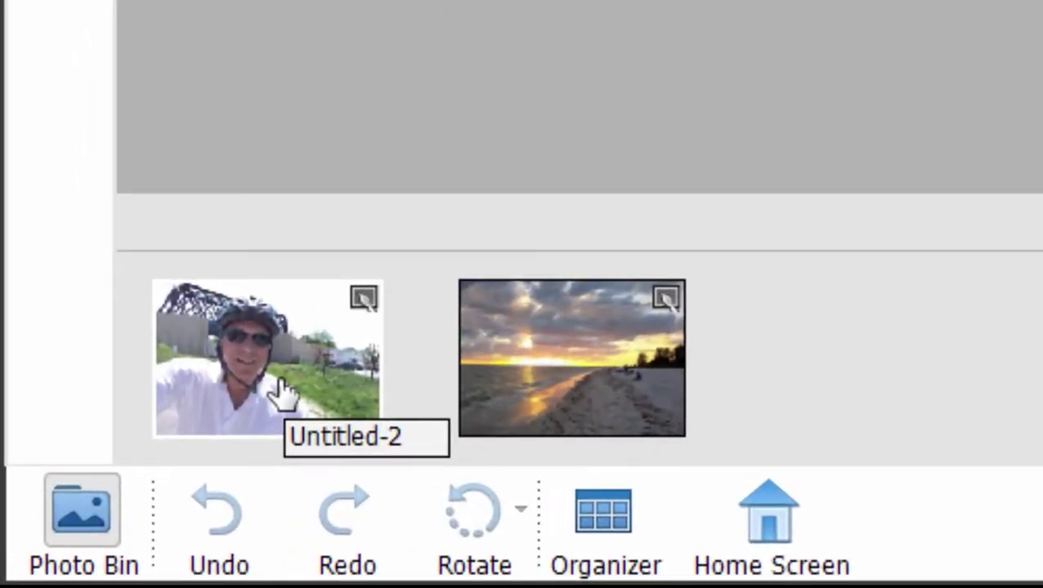
drag(280, 384, 1042, 0)
drag(698, 155, 652, 119)
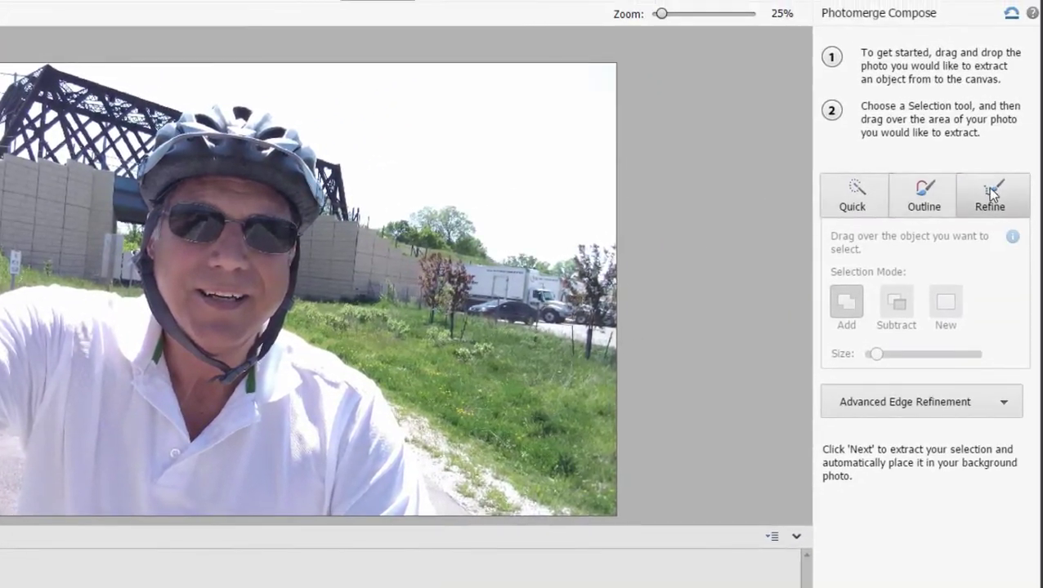
Step: Quick-select the cyclist, removing the dark area beside the helmet and tidying the right shoulder
click(864, 191)
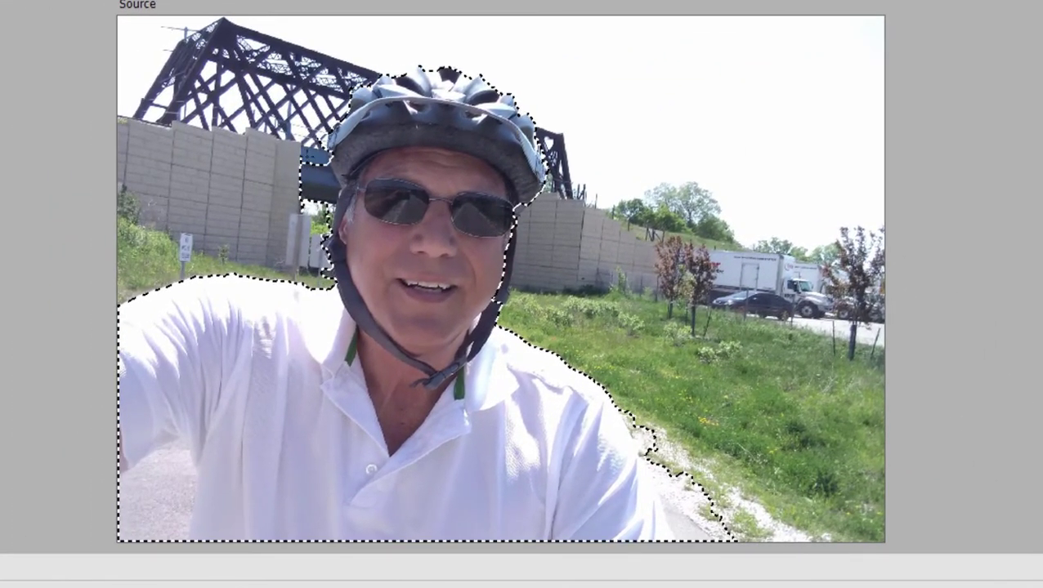
drag(304, 155, 309, 176)
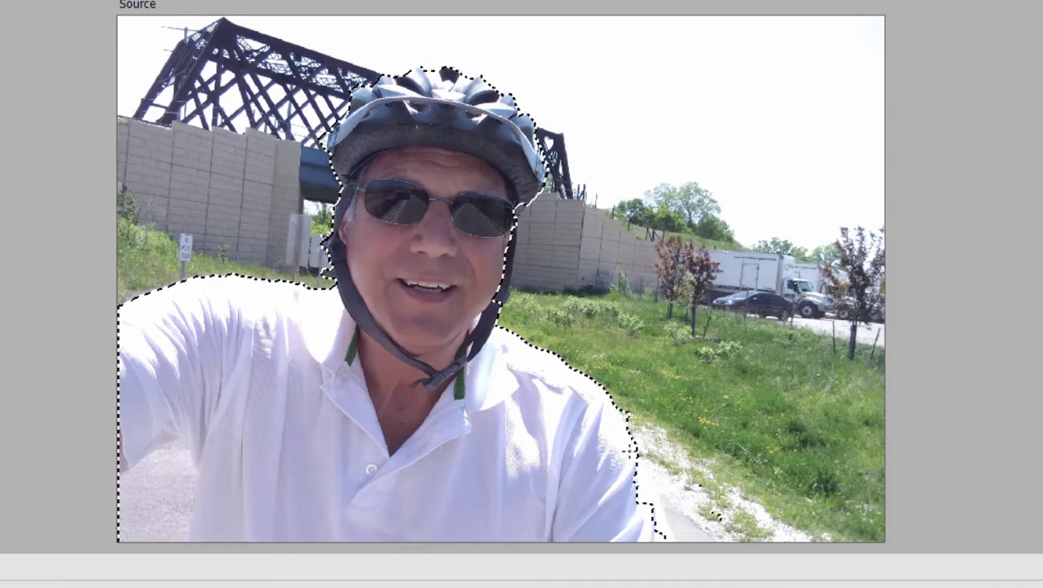
mouse_move(640, 478)
mouse_down()
mouse_move(644, 521)
mouse_move(659, 535)
mouse_move(652, 495)
mouse_move(670, 545)
mouse_up()
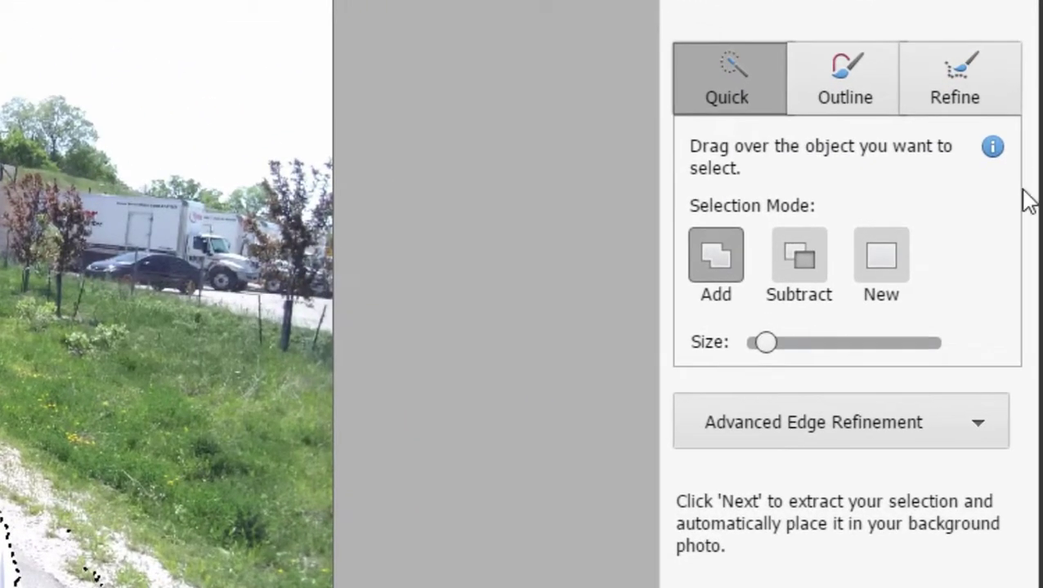
Step: Preview the selection in Refine Edge's Overlay view, then cancel without changes
click(926, 428)
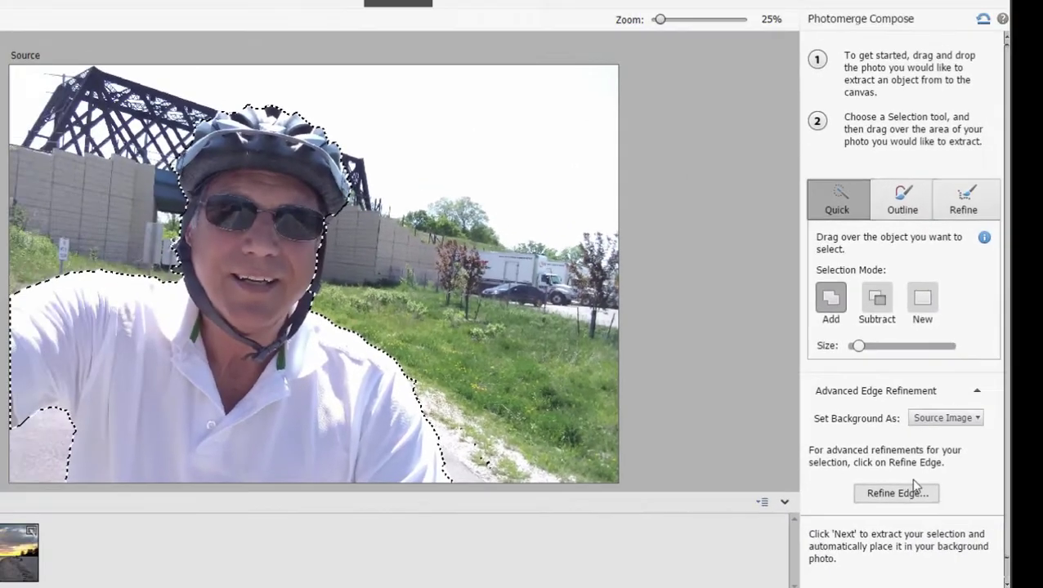
click(896, 494)
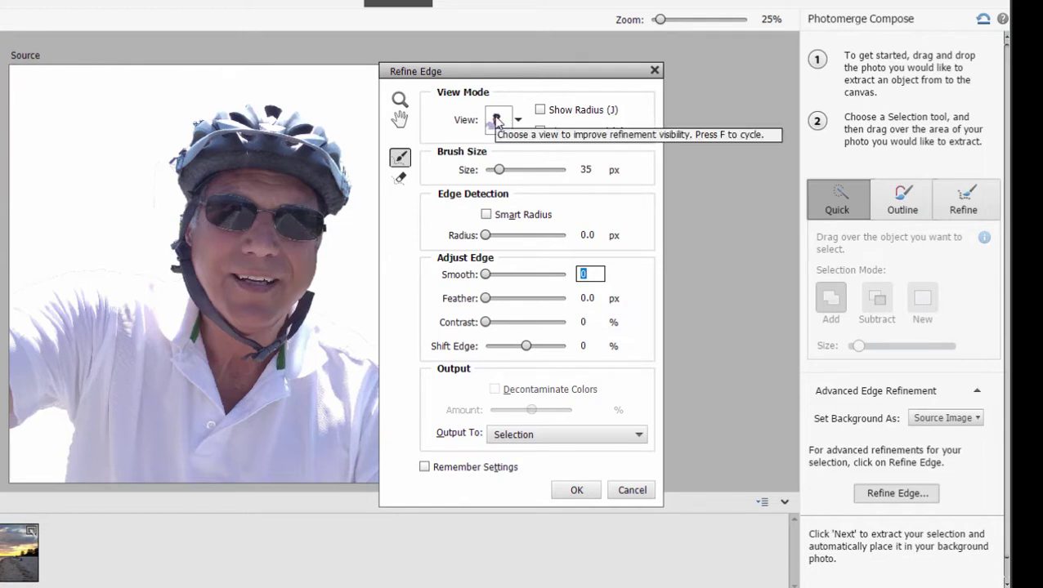
click(497, 120)
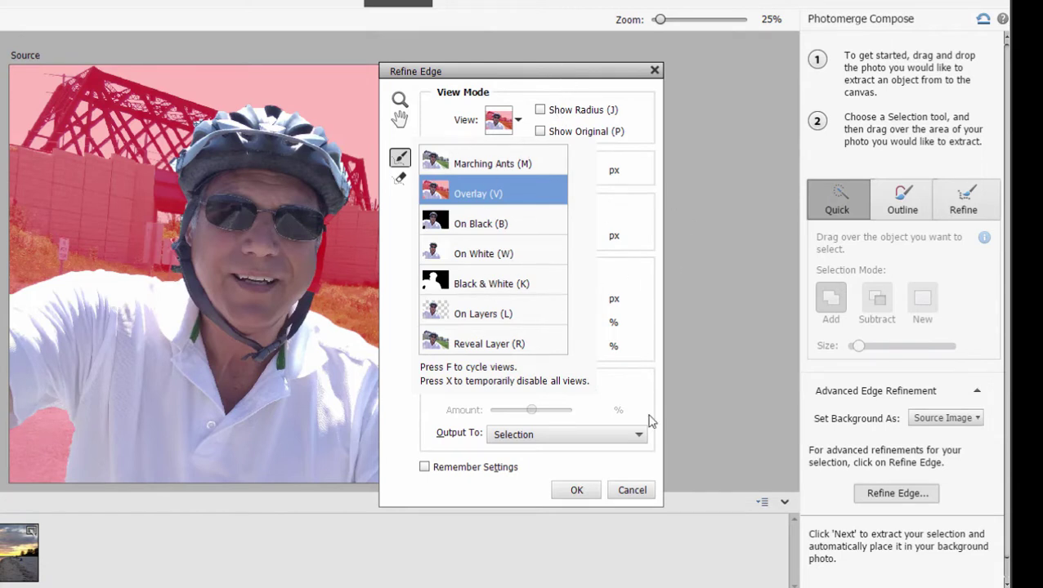
click(632, 492)
scroll(975, 319, down, 1)
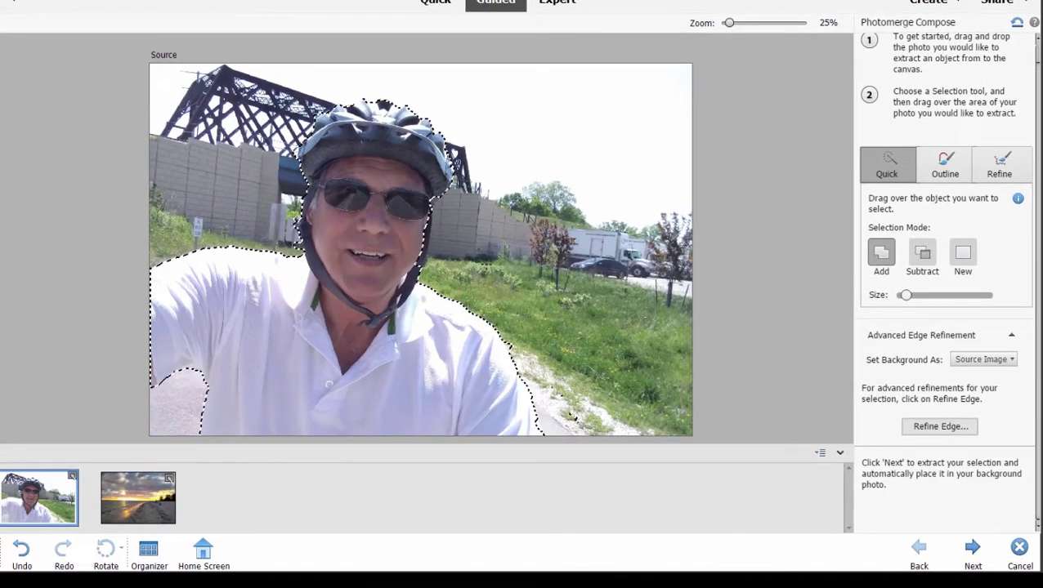
Step: Move the extracted cyclist down-left on the beach, enlarge him from the top-right, and confirm
click(972, 548)
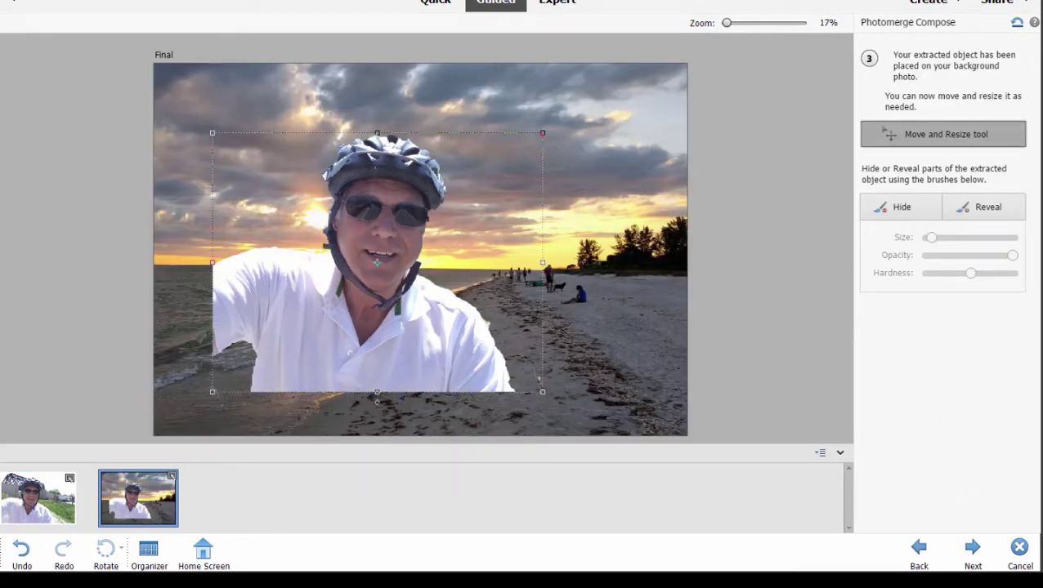
drag(387, 337, 366, 350)
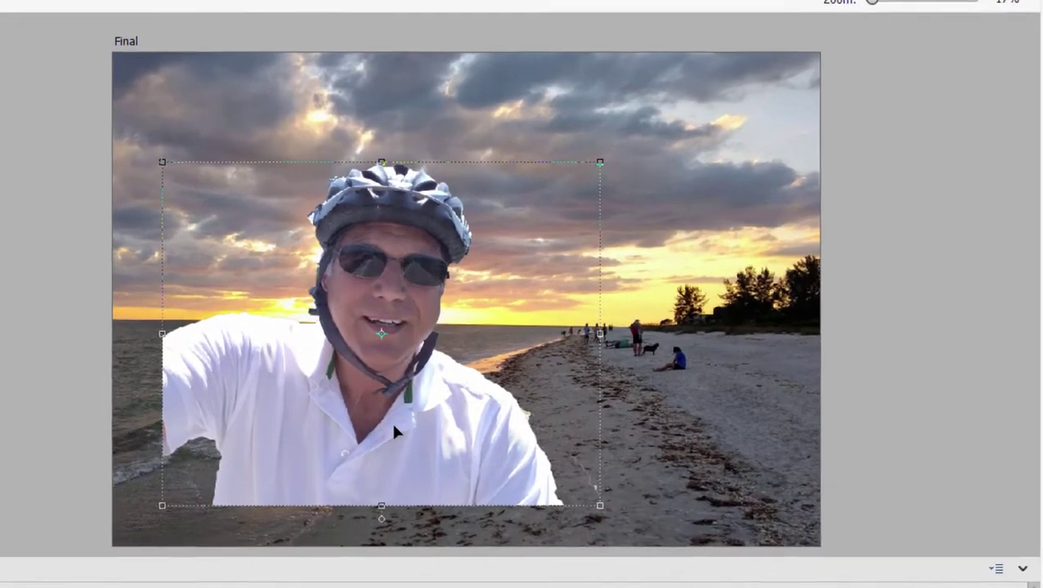
drag(364, 343, 328, 375)
drag(346, 484, 347, 488)
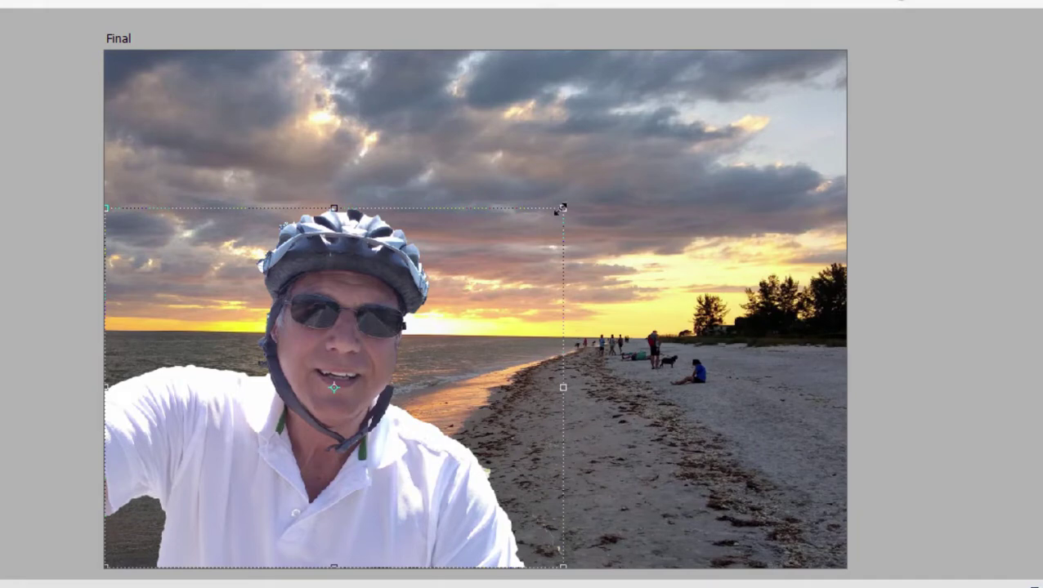
drag(561, 209, 660, 127)
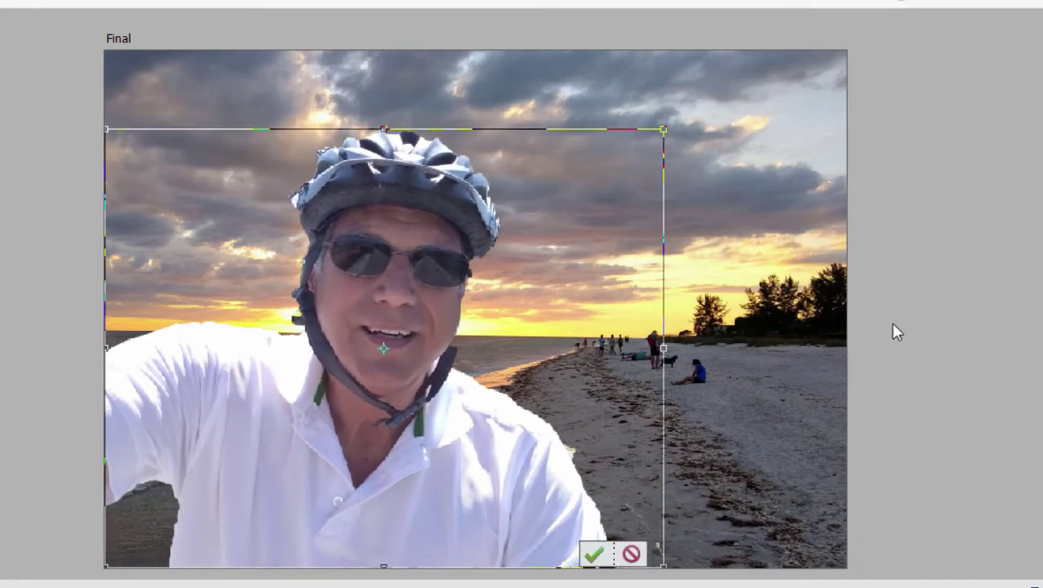
click(594, 556)
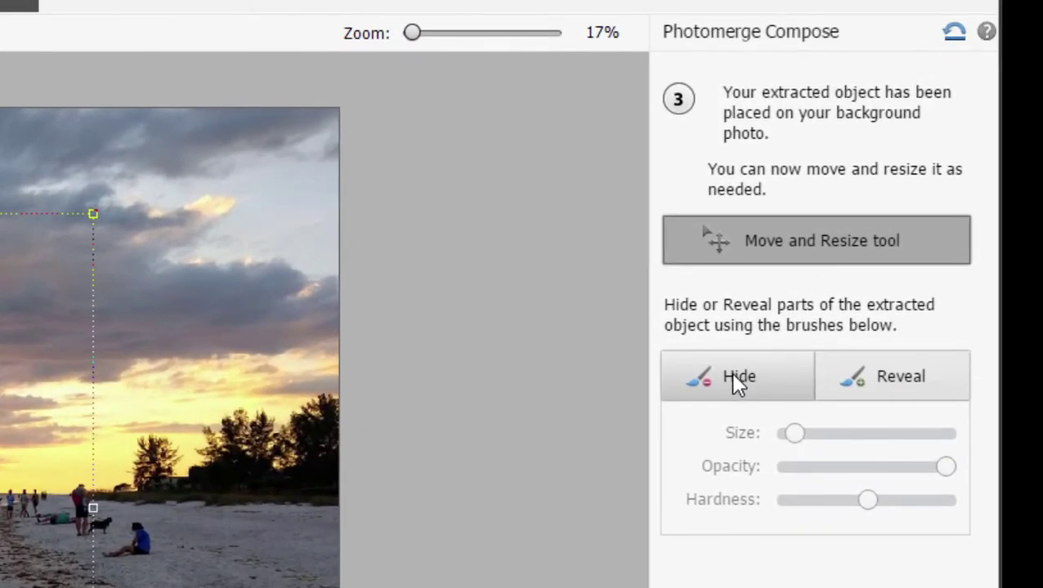
Step: Try revealing the original photo over the beach with the Reveal brush, then undo it
click(730, 372)
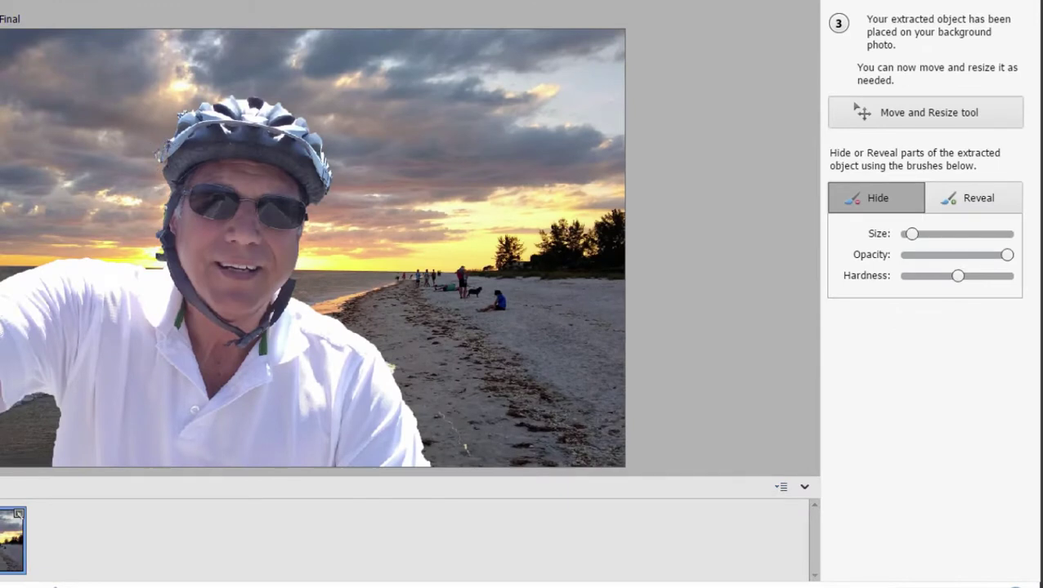
click(1010, 204)
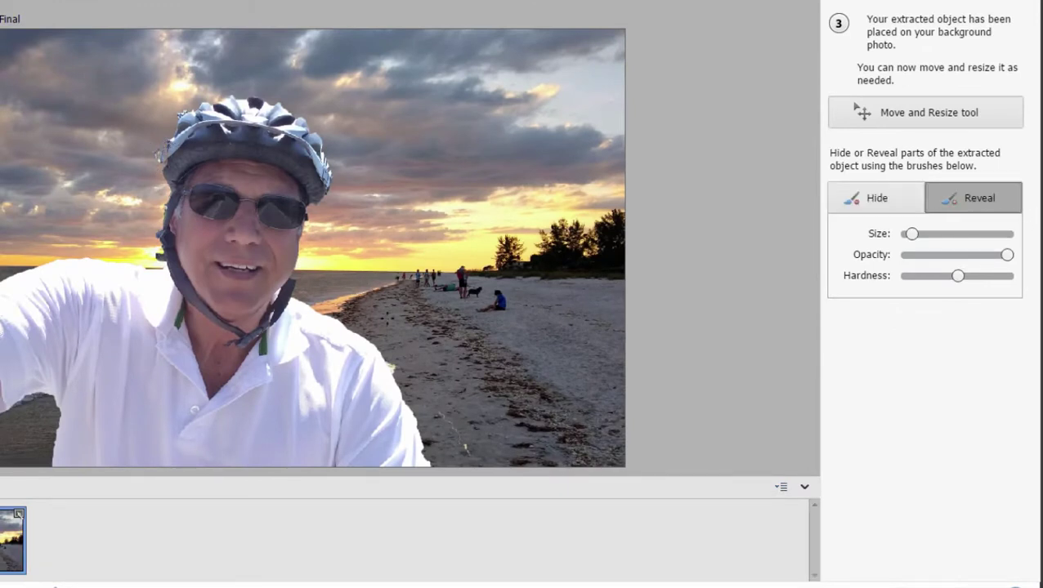
drag(395, 332, 339, 269)
mouse_move(405, 354)
mouse_down()
mouse_move(349, 278)
mouse_move(367, 295)
mouse_move(379, 249)
mouse_move(353, 248)
mouse_move(337, 268)
mouse_move(339, 285)
mouse_move(368, 318)
mouse_move(307, 292)
mouse_move(376, 340)
mouse_move(412, 394)
mouse_move(425, 358)
mouse_move(340, 242)
mouse_move(316, 255)
mouse_move(354, 213)
mouse_move(356, 194)
mouse_move(339, 195)
mouse_move(361, 225)
mouse_move(371, 219)
mouse_move(360, 162)
mouse_move(340, 147)
mouse_move(351, 176)
mouse_move(308, 109)
mouse_move(219, 79)
mouse_up()
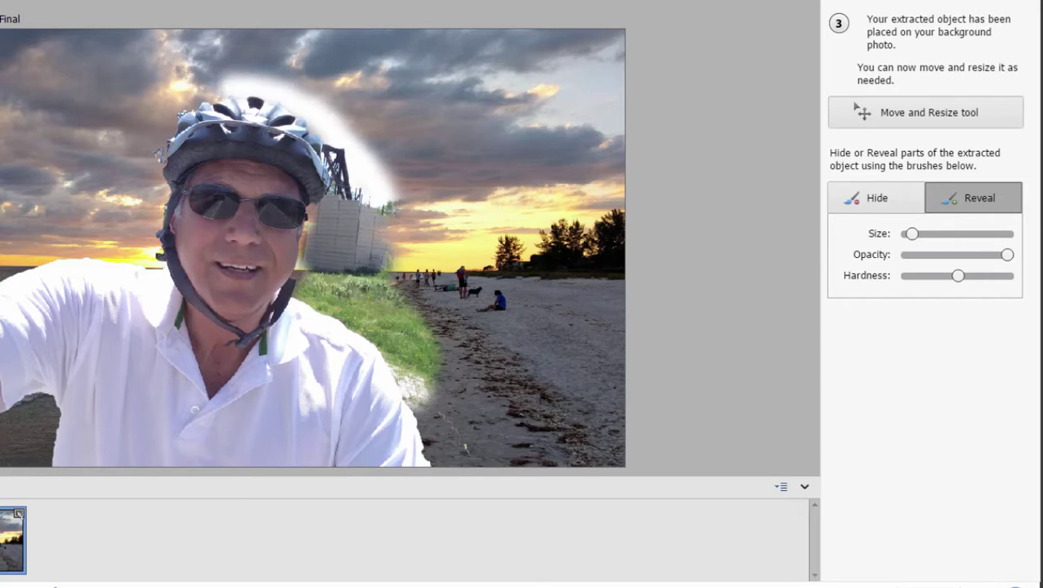
key(ctrl+z)
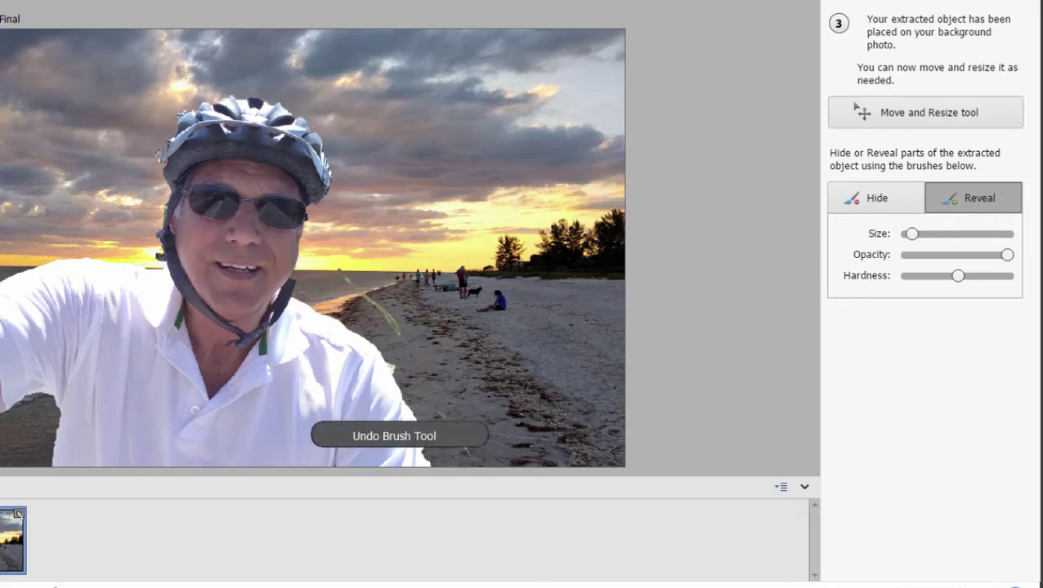
Step: Hide the faint green and light streaks on the sand with the Hide brush
click(903, 201)
drag(344, 274, 413, 328)
mouse_move(425, 389)
mouse_down()
mouse_move(461, 424)
mouse_move(468, 447)
mouse_move(407, 367)
mouse_up()
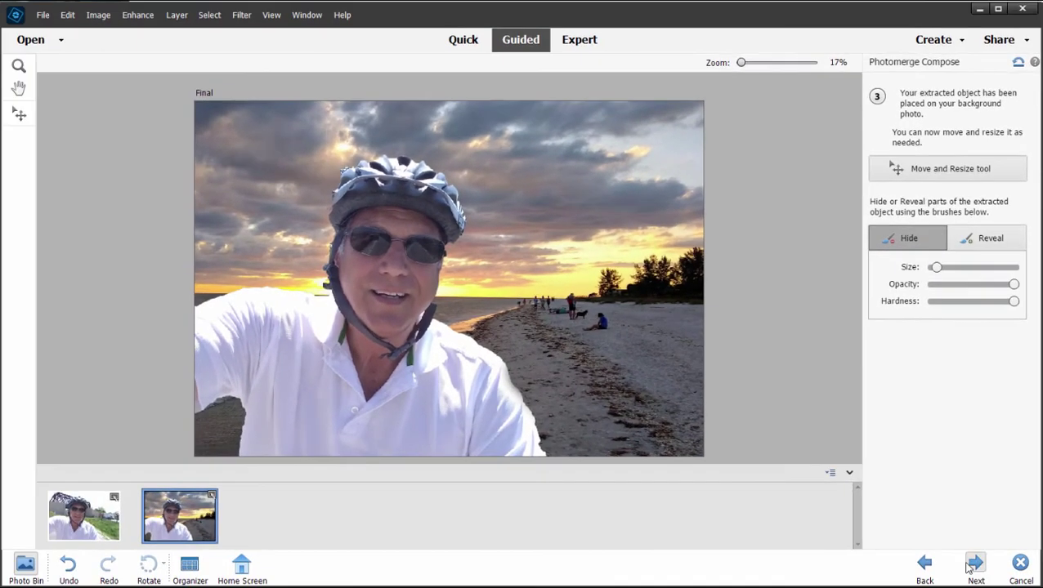
Step: Apply Auto Match Color Tone to blend the cyclist with the sunset beach
click(970, 568)
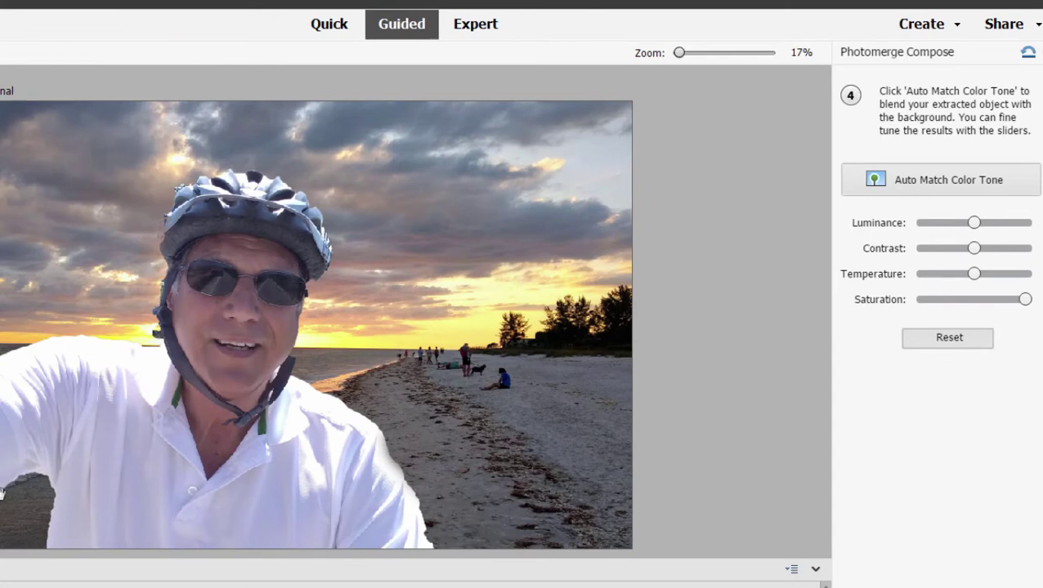
click(918, 188)
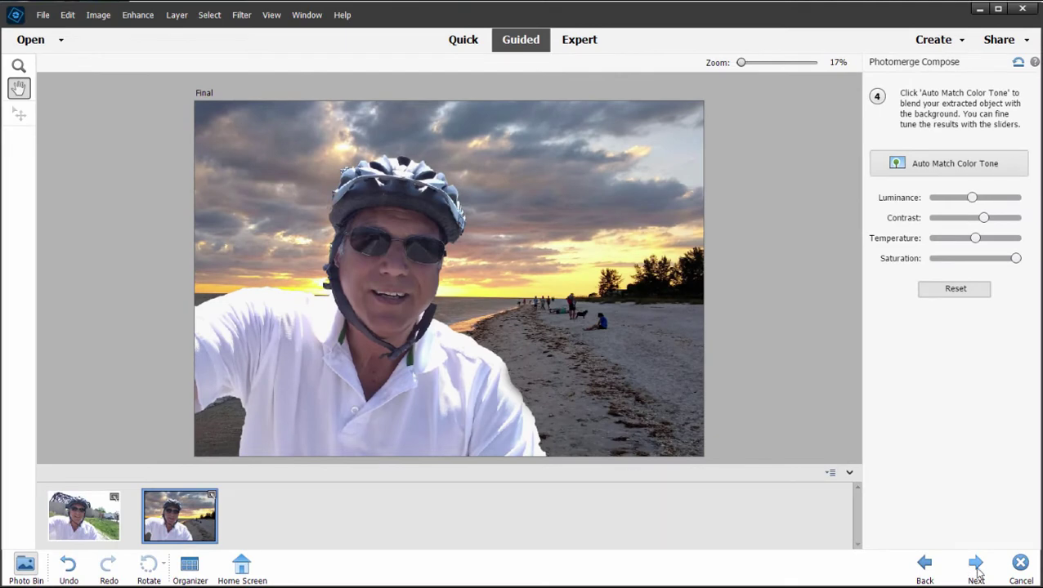
Step: Advance Photomerge Compose to its final save and continue-editing step
click(976, 566)
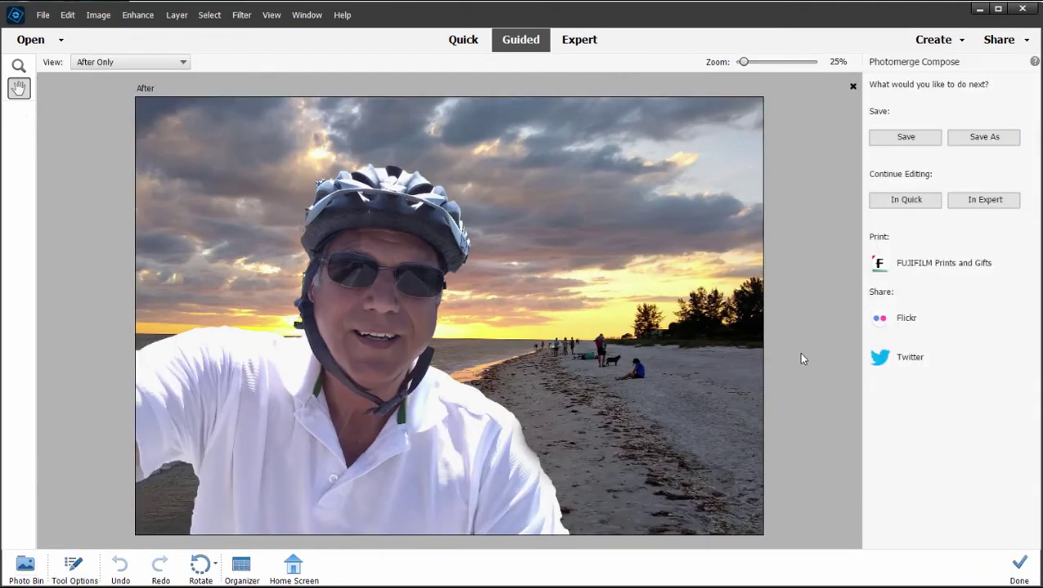